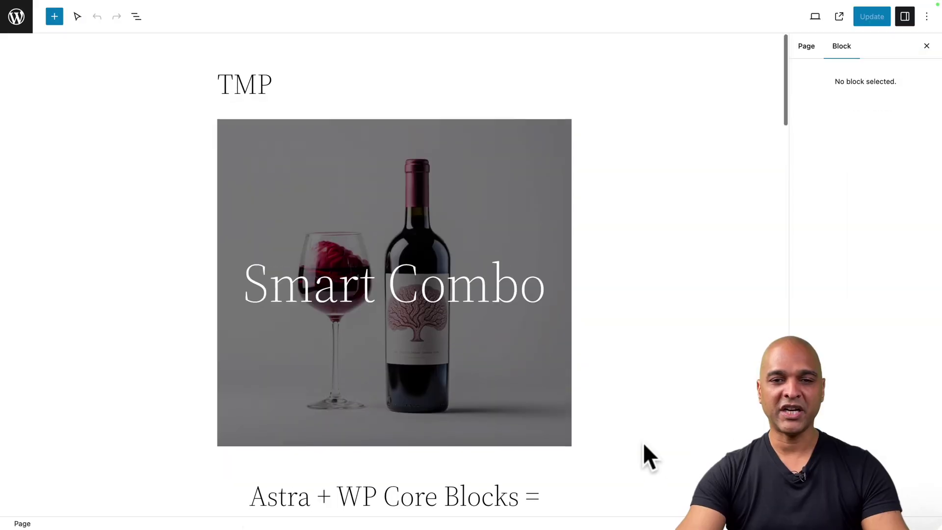
Step: Scroll through the TMP page content, then view the published page on the live site
{"action": "scroll", "coordinate": [643, 443], "scroll_direction": "down", "scroll_amount": 2}
{"action": "scroll", "coordinate": [643, 443], "scroll_direction": "down", "scroll_amount": 6}
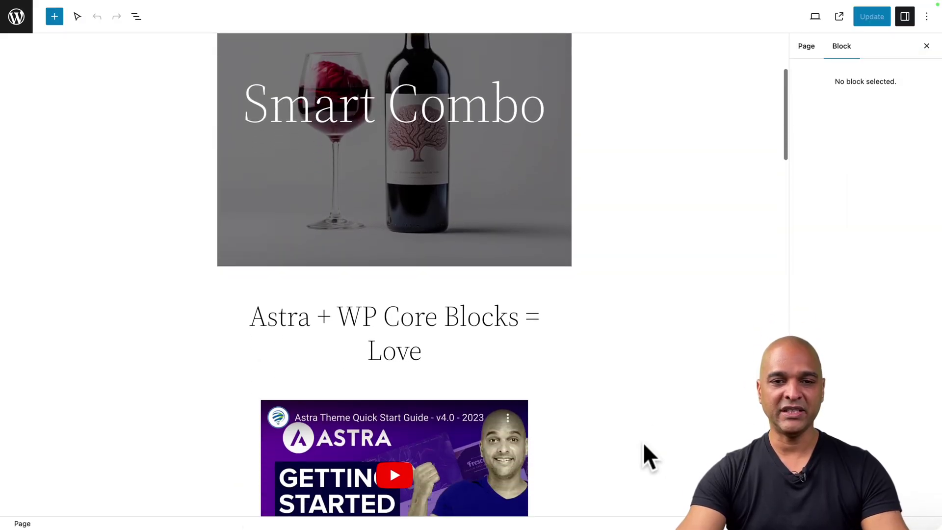
{"action": "scroll", "coordinate": [643, 443], "scroll_direction": "down", "scroll_amount": 9}
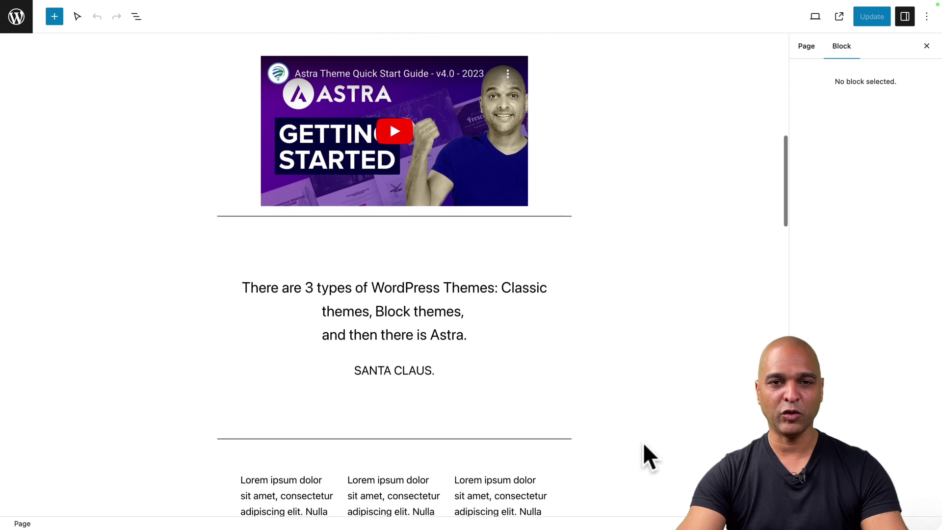
{"action": "scroll", "coordinate": [643, 443], "scroll_direction": "up", "scroll_amount": 15}
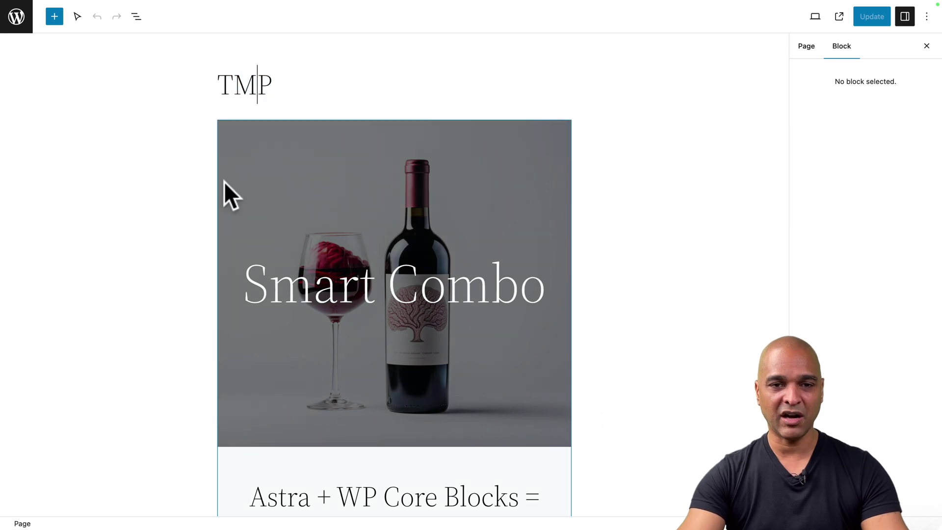
{"action": "key", "text": "ctrl+Tab"}
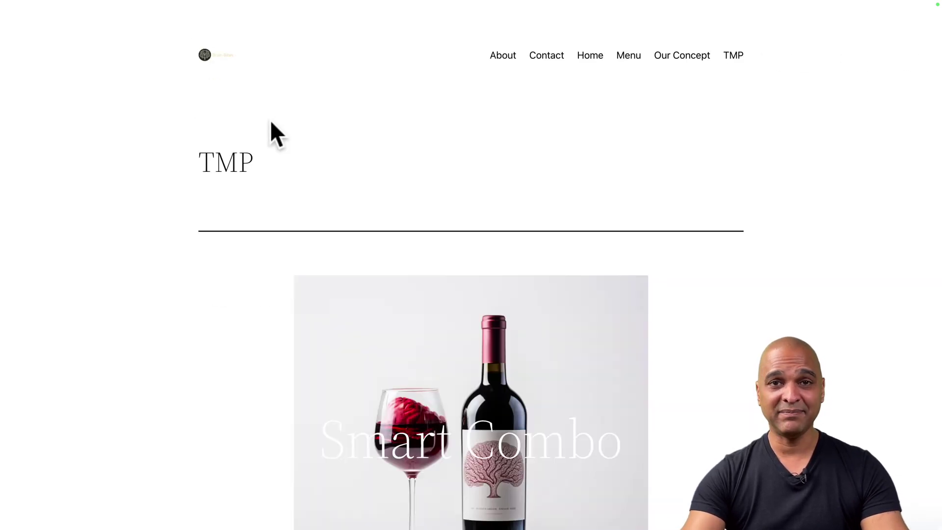
Step: Scroll the live TMP page down to the chef Smart Combo image and back up
{"action": "scroll", "coordinate": [271, 123], "scroll_direction": "down", "scroll_amount": 15}
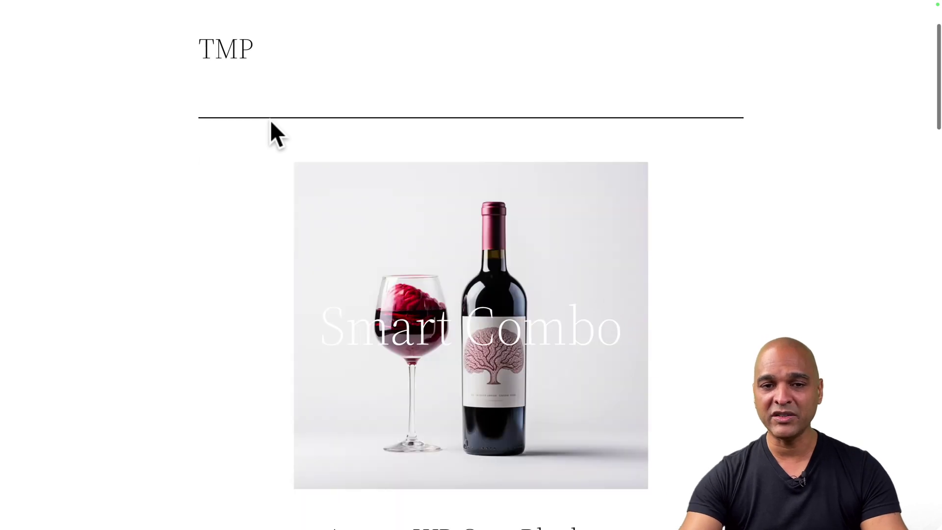
{"action": "scroll", "coordinate": [271, 122], "scroll_direction": "down", "scroll_amount": 9}
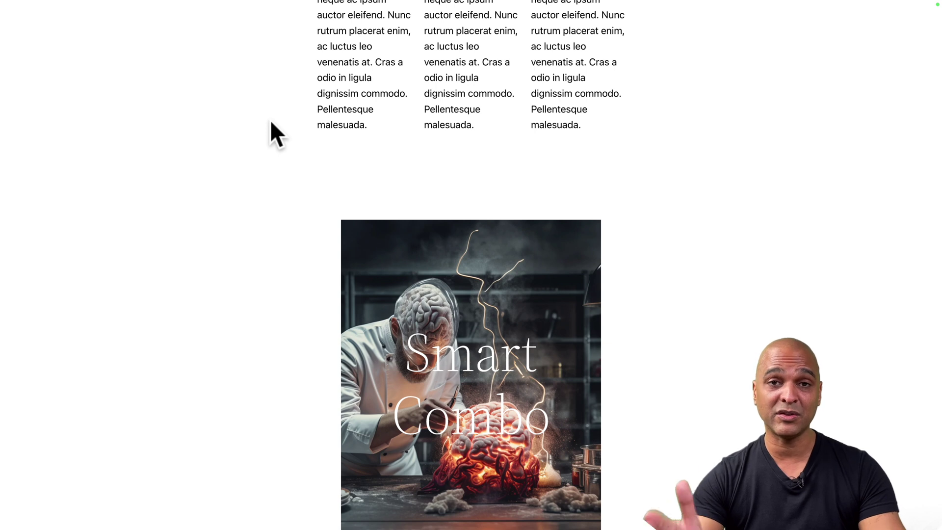
{"action": "scroll", "coordinate": [270, 120], "scroll_direction": "up", "scroll_amount": 20}
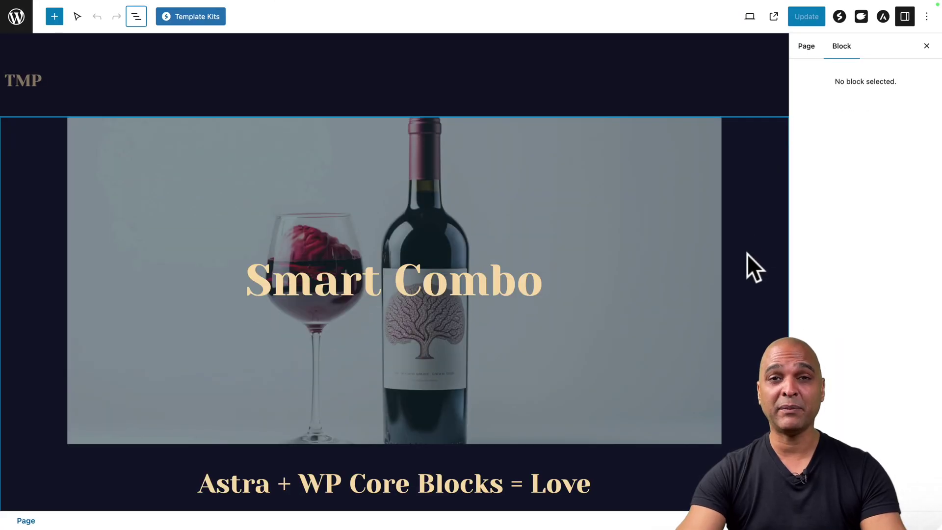
{"action": "scroll", "coordinate": [747, 262], "scroll_direction": "down", "scroll_amount": 6}
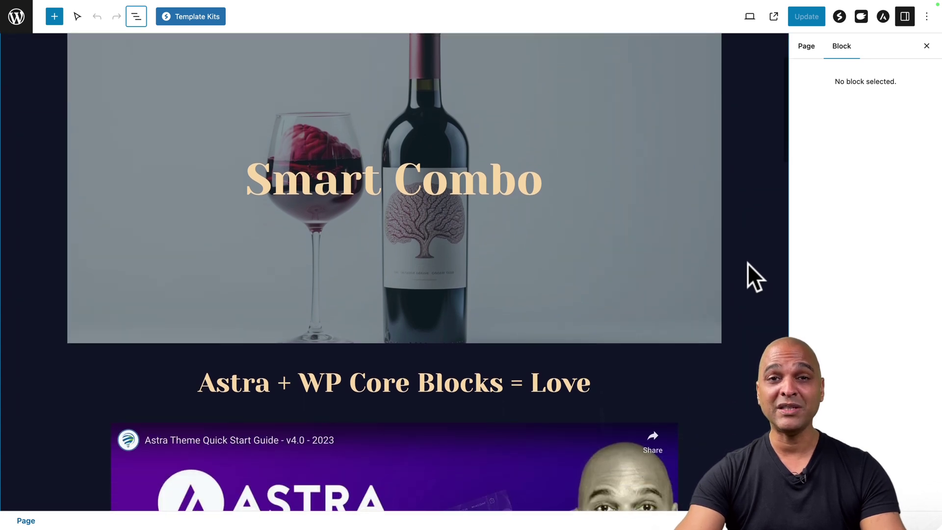
{"action": "scroll", "coordinate": [748, 264], "scroll_direction": "down", "scroll_amount": 14}
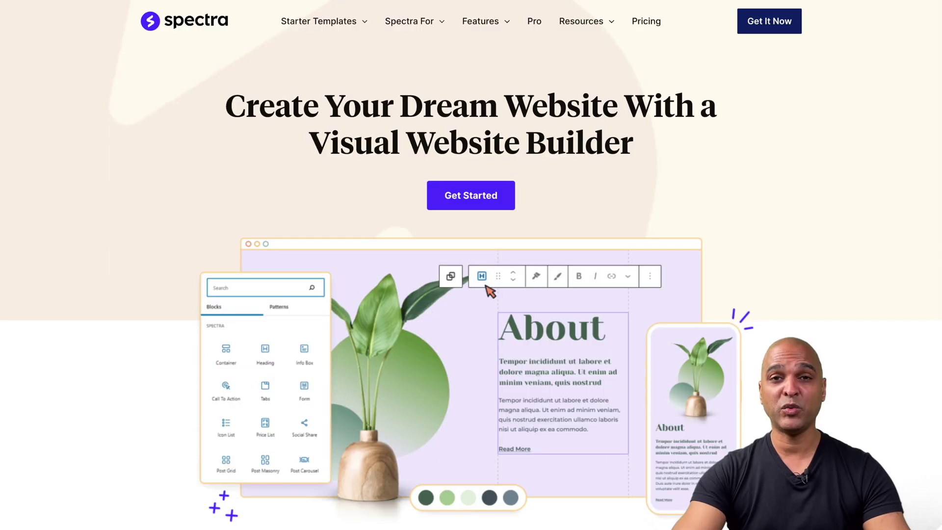
{"action": "scroll", "coordinate": [472, 265], "scroll_direction": "down", "scroll_amount": 3}
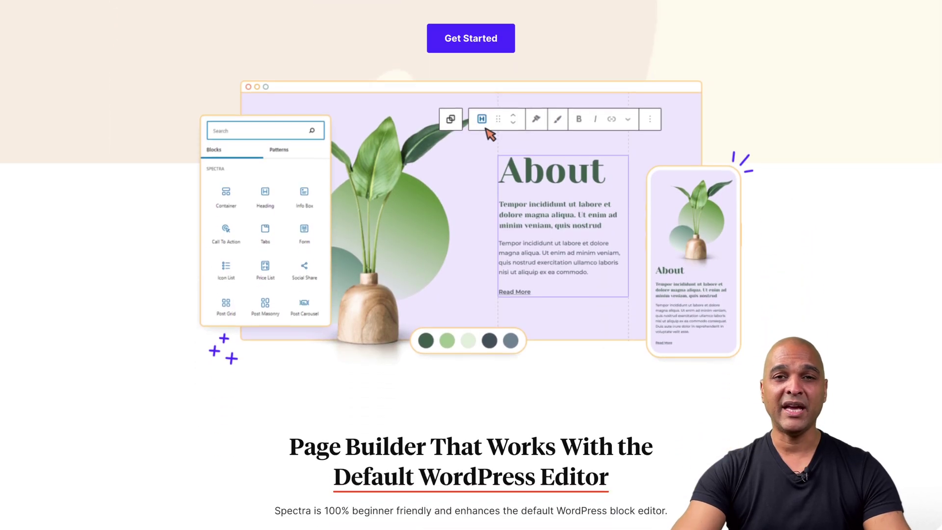
{"action": "scroll", "coordinate": [471, 265], "scroll_direction": "down", "scroll_amount": 4}
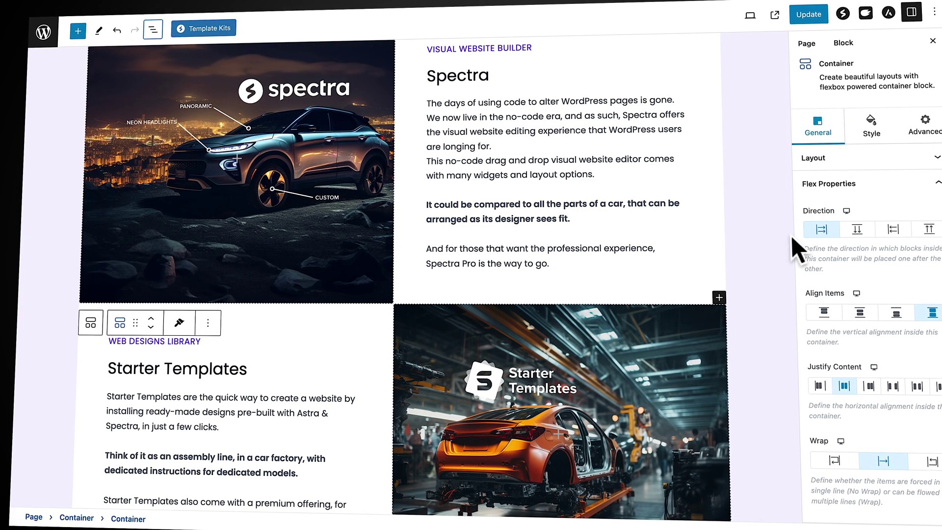
{"action": "left_click", "coordinate": [861, 231]}
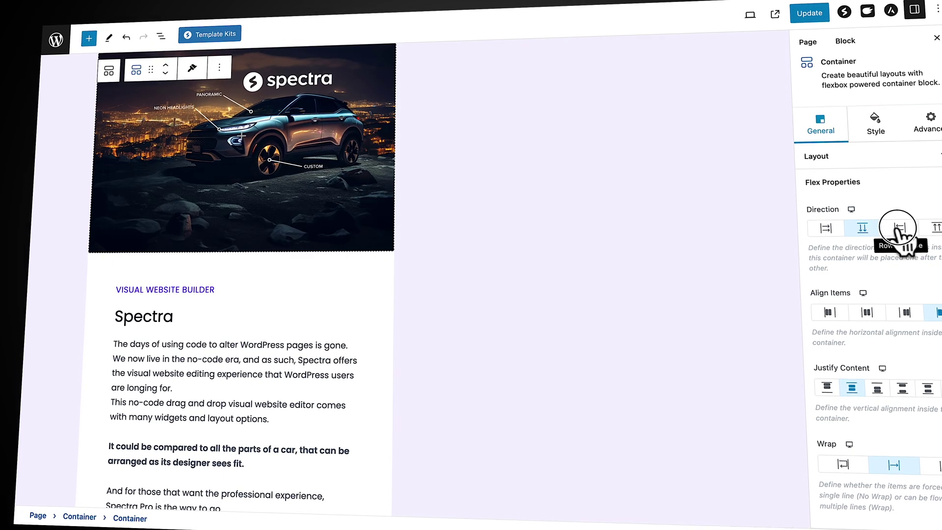
{"action": "left_click", "coordinate": [900, 228]}
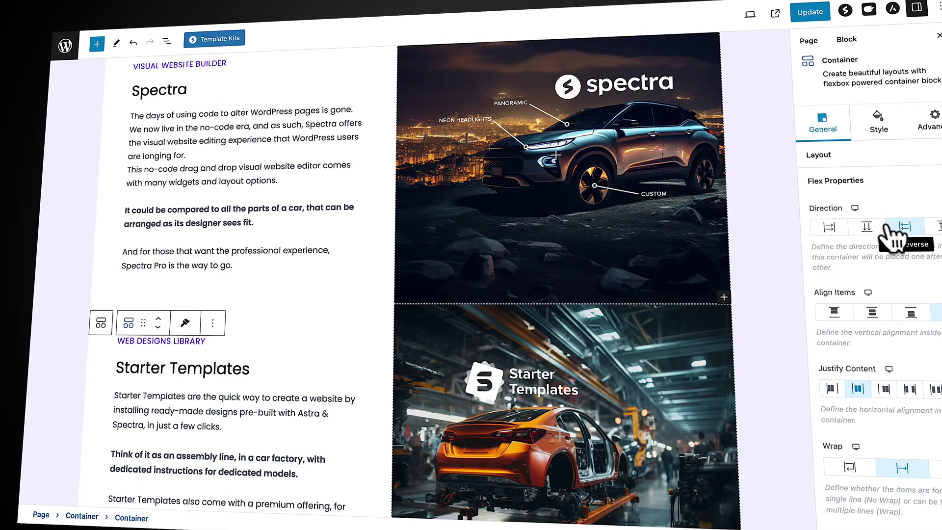
{"action": "left_click", "coordinate": [867, 226]}
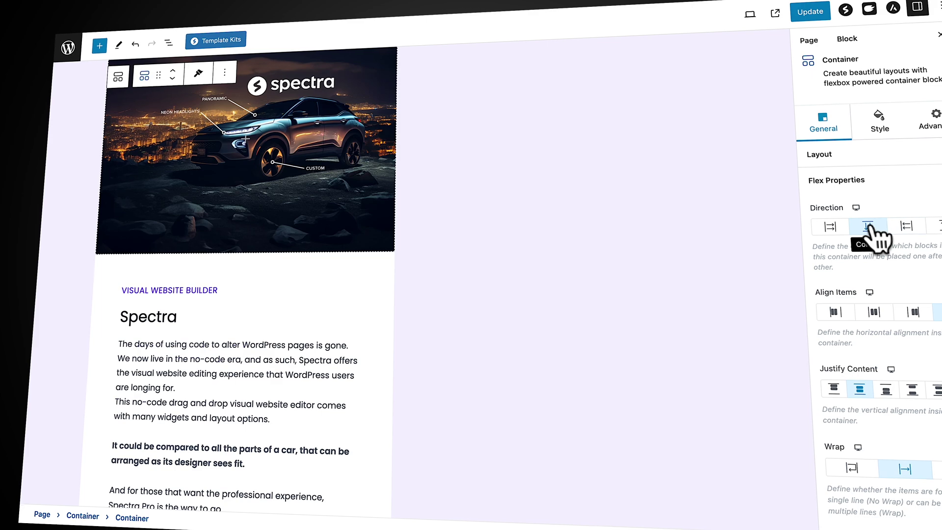
{"action": "left_click", "coordinate": [833, 226]}
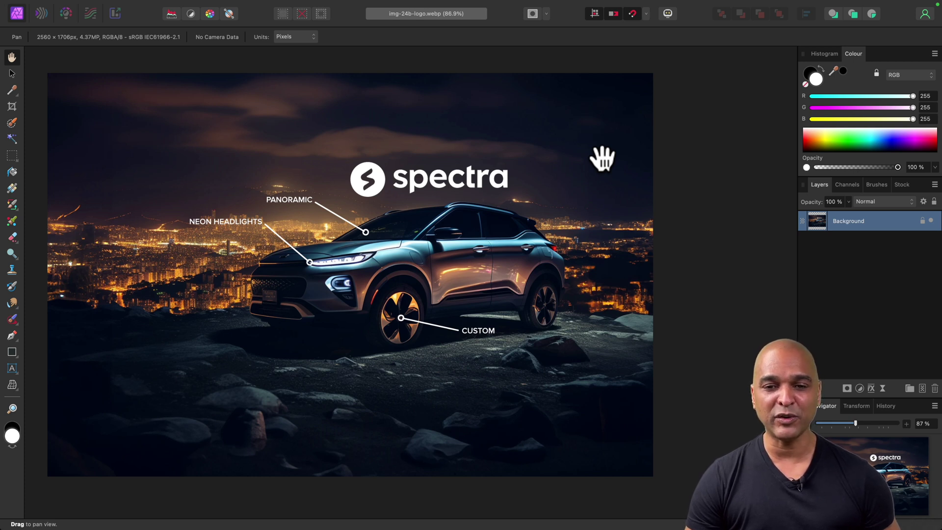
Step: Bring up the export settings for the Spectra car image
{"action": "key", "text": "super+alt+shift+s"}
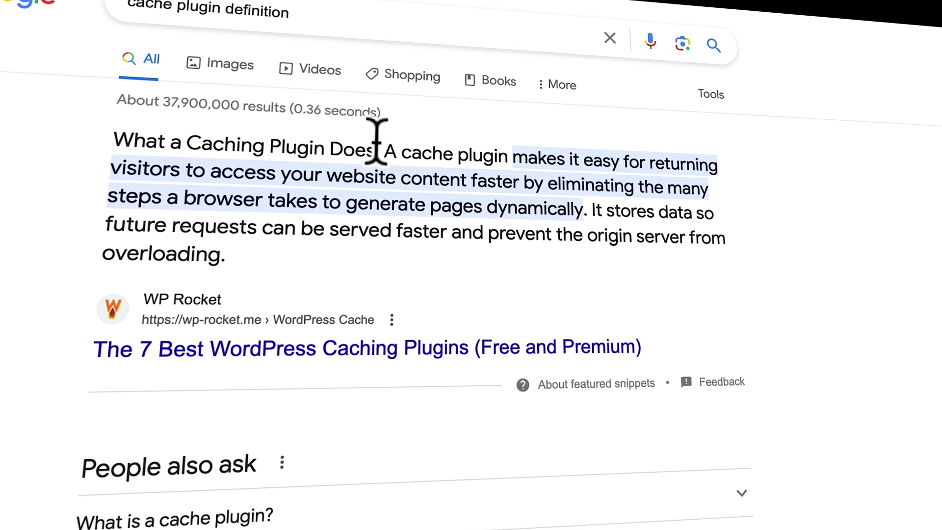
Step: Highlight Google's featured snippet explaining what caching plugins do
{"action": "left_click_drag", "start_coordinate": [390, 150], "coordinate": [274, 173]}
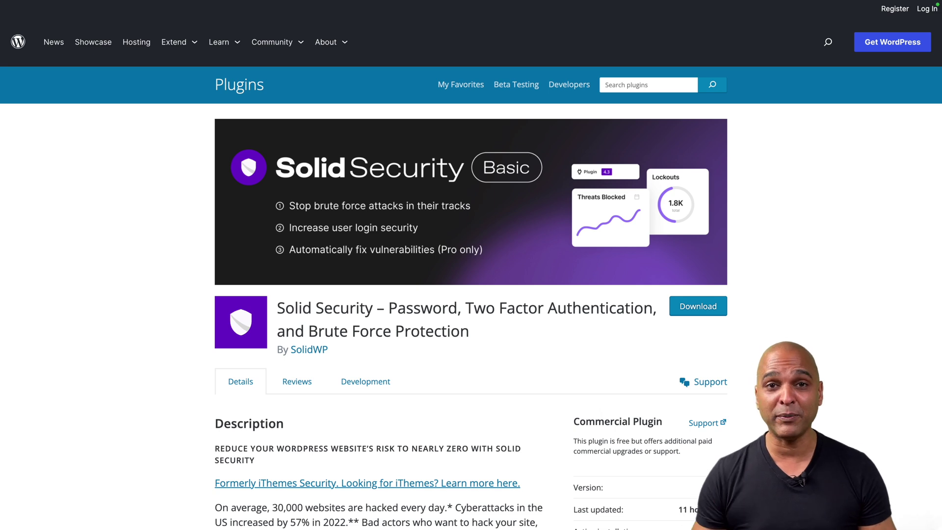
{"action": "scroll", "coordinate": [772, 474], "scroll_direction": "down", "scroll_amount": 5}
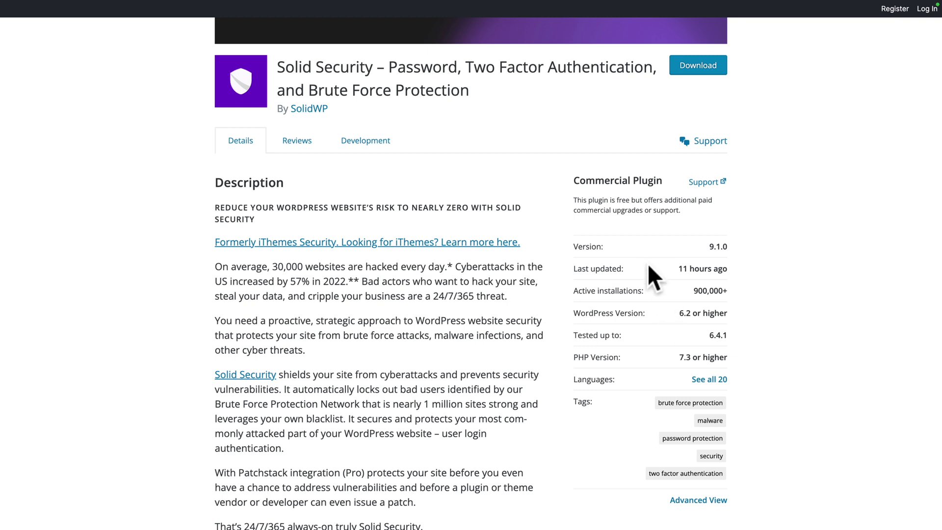
{"action": "left_click_drag", "start_coordinate": [693, 291], "coordinate": [722, 290]}
{"action": "scroll", "coordinate": [669, 246], "scroll_direction": "down", "scroll_amount": 7}
{"action": "scroll", "coordinate": [752, 364], "scroll_direction": "down", "scroll_amount": 1}
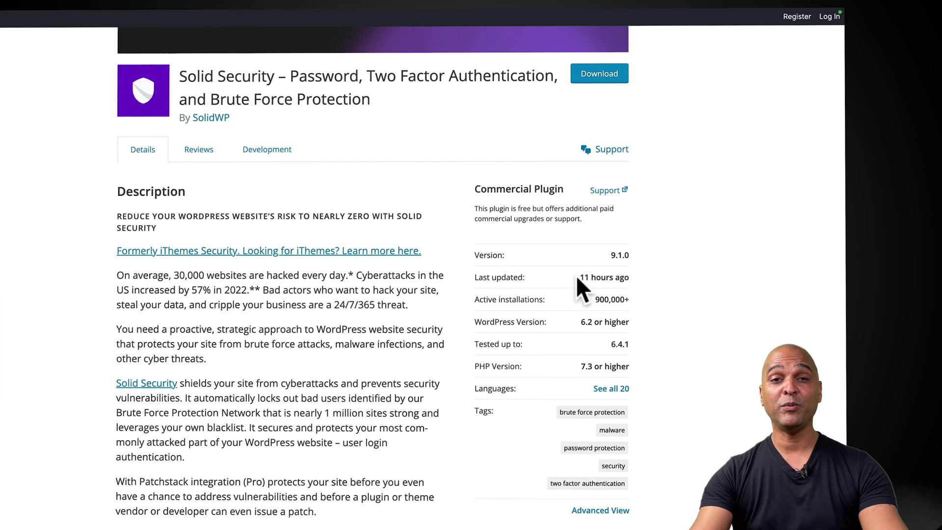
{"action": "left_click_drag", "start_coordinate": [562, 278], "coordinate": [612, 278]}
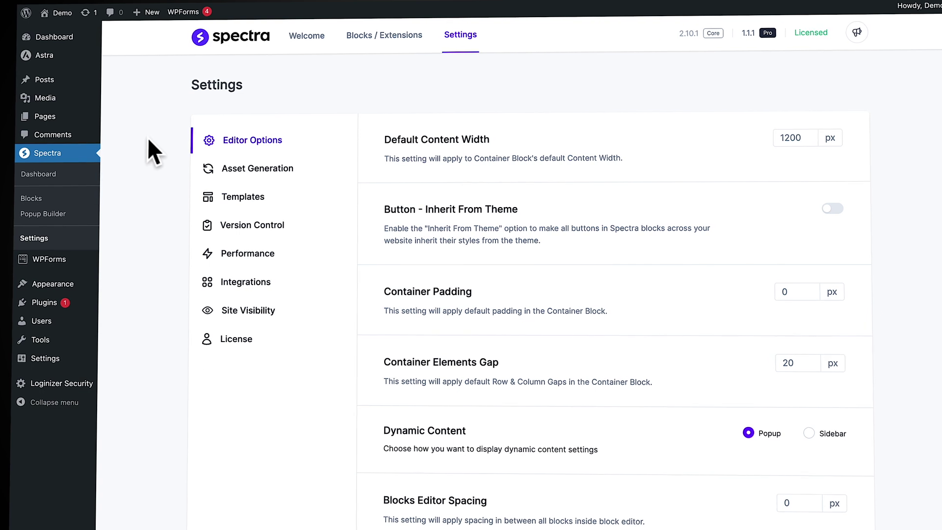
Step: Step through Spectra's Templates, Version Control, Performance and Integrations settings, ending on Site Visibility
{"action": "left_click", "coordinate": [224, 197]}
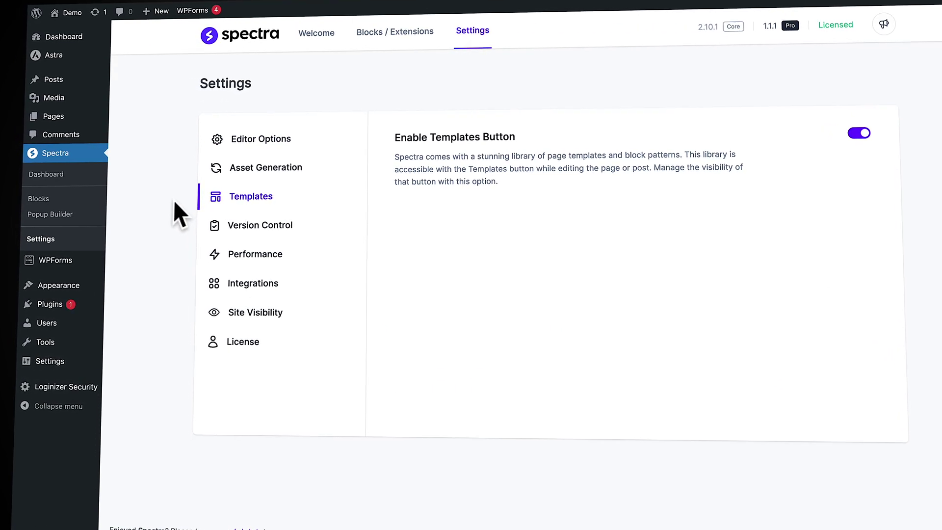
{"action": "left_click", "coordinate": [218, 228]}
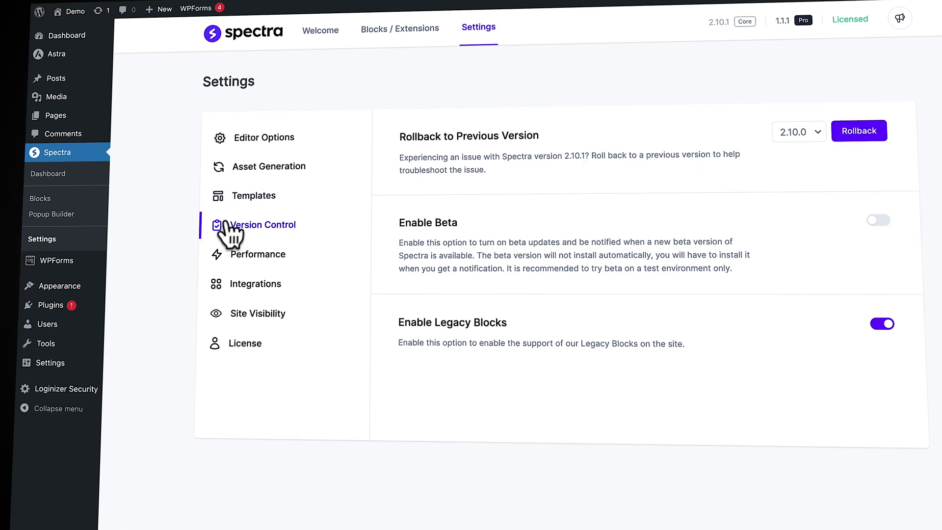
{"action": "left_click", "coordinate": [237, 253]}
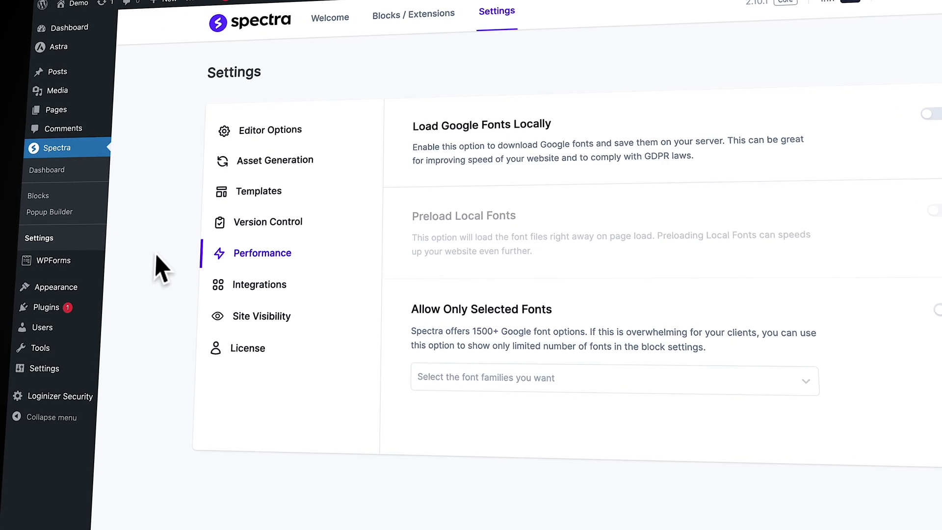
{"action": "left_click", "coordinate": [216, 289]}
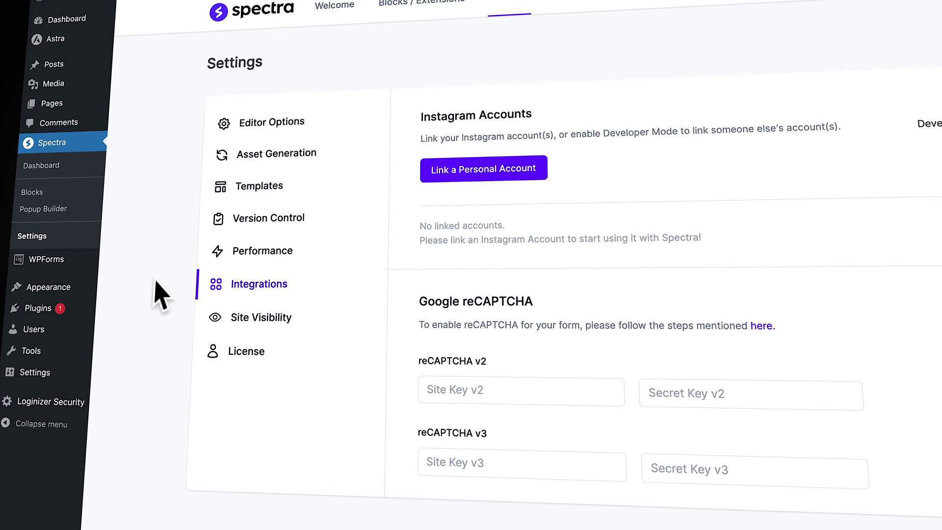
{"action": "left_click", "coordinate": [221, 319]}
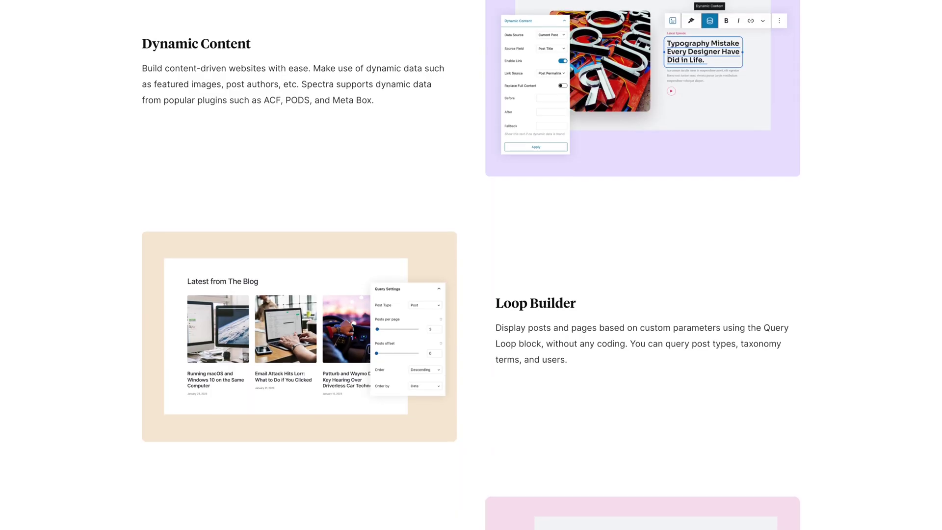
Step: Scroll down Spectra's features page past the Loop Builder, Popup Builder and Animations sections
{"action": "scroll", "coordinate": [472, 265], "scroll_direction": "down", "scroll_amount": 2}
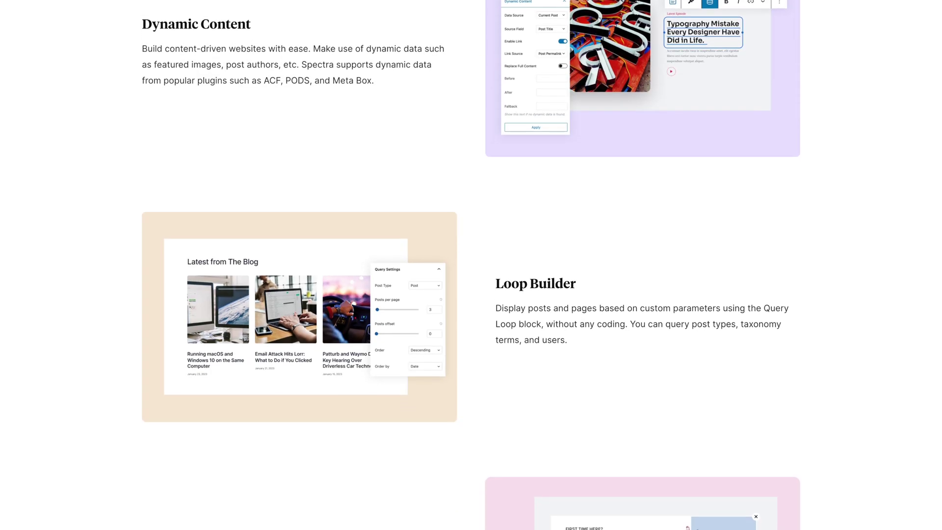
{"action": "scroll", "coordinate": [471, 266], "scroll_direction": "down", "scroll_amount": 3}
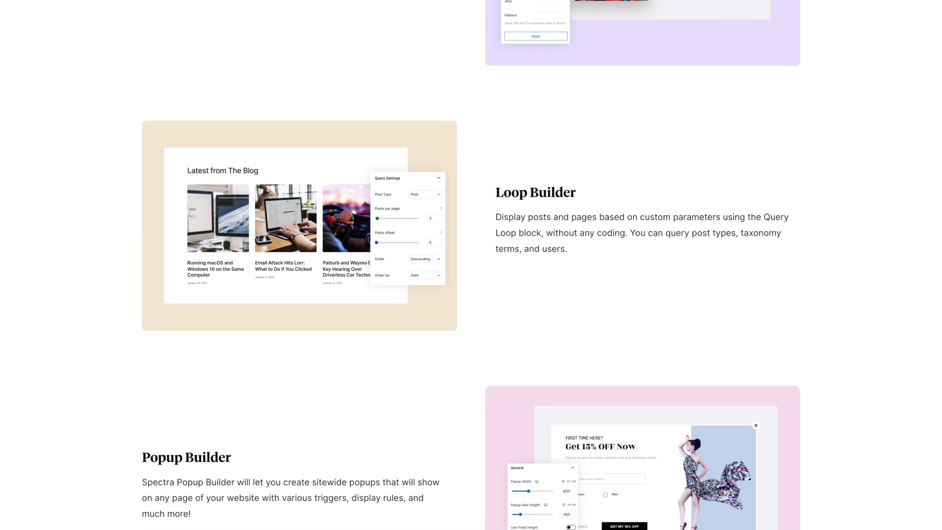
{"action": "scroll", "coordinate": [471, 265], "scroll_direction": "down", "scroll_amount": 3}
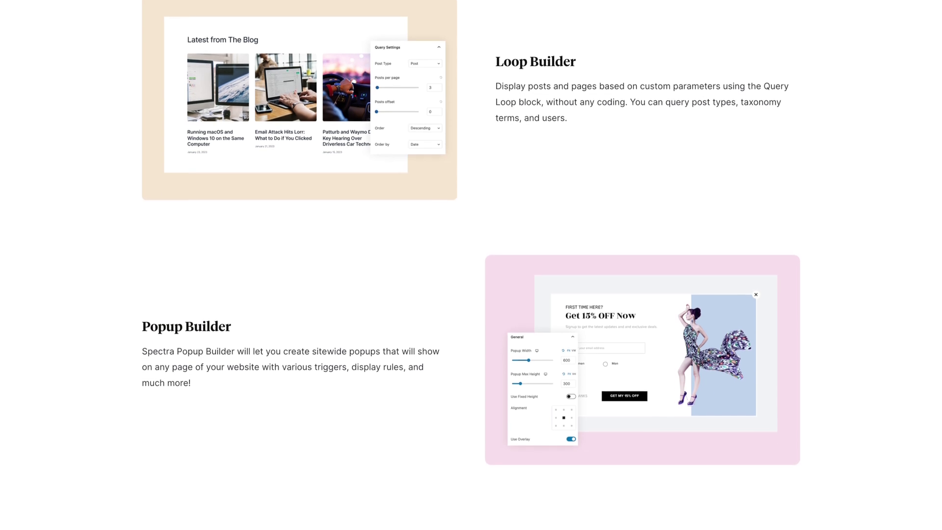
{"action": "scroll", "coordinate": [471, 265], "scroll_direction": "down", "scroll_amount": 3}
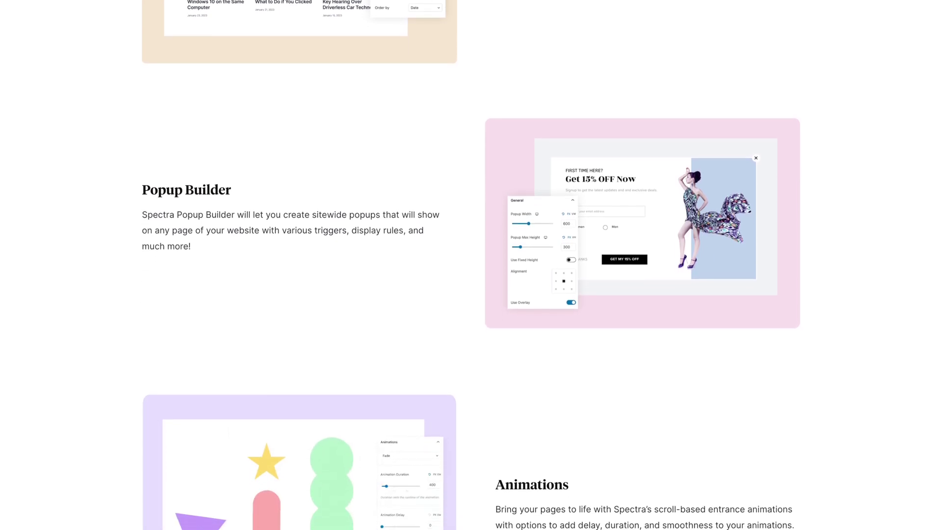
{"action": "scroll", "coordinate": [471, 265], "scroll_direction": "down", "scroll_amount": 2}
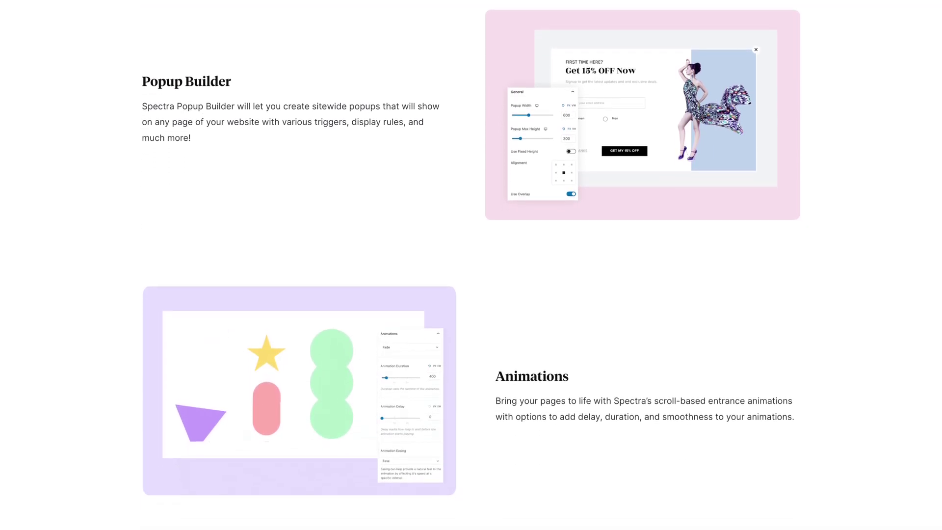